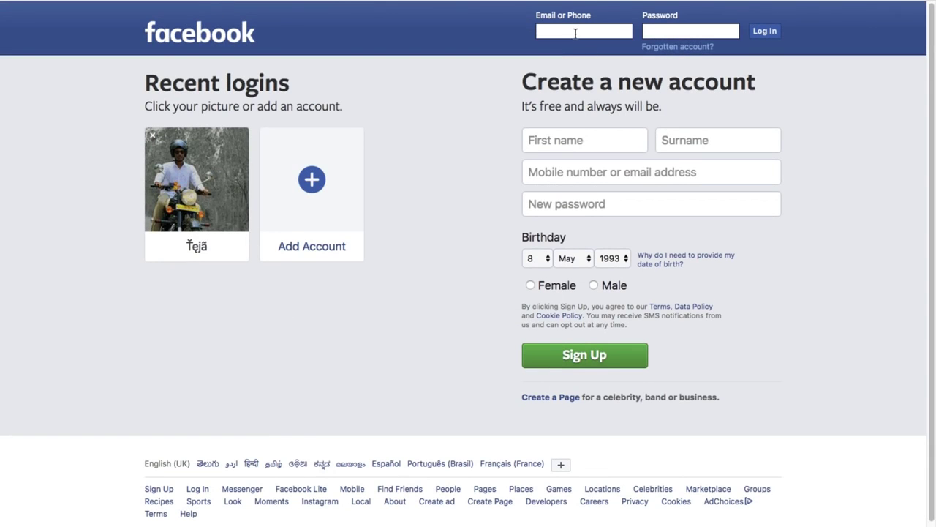
Step: Enter the account's e-mail address in the Facebook login field and move to the password
left_click(576, 32)
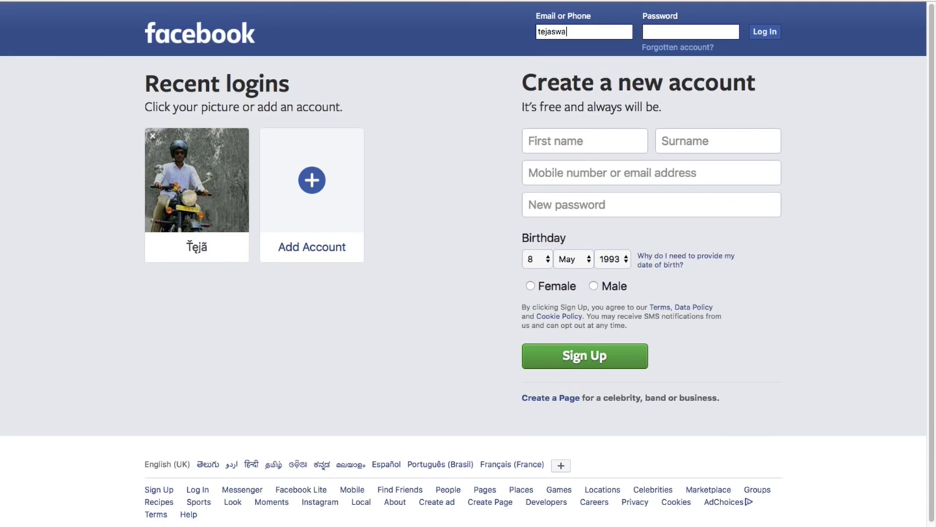
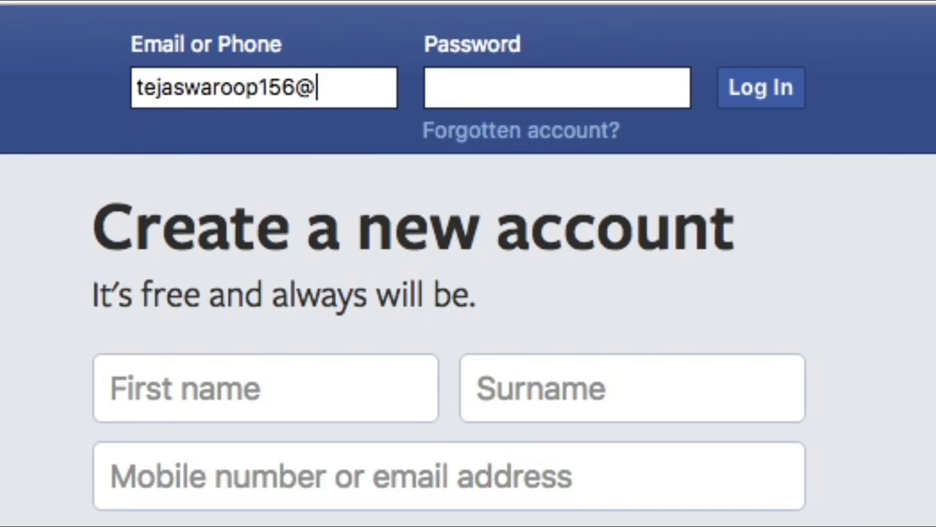
key("Tab")
Step: Submit the login with the account password, then enter first name, surname and e-mail on the sign-up form
type("***********")
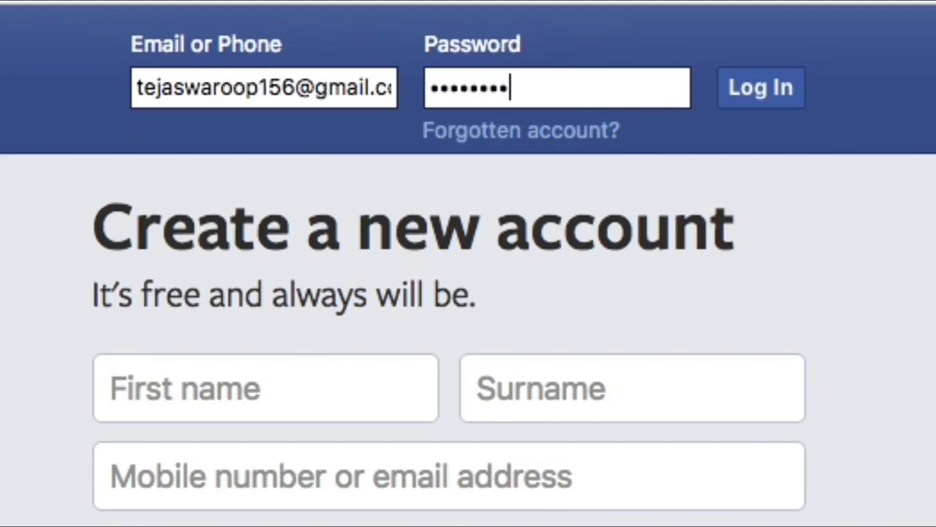
left_click(785, 105)
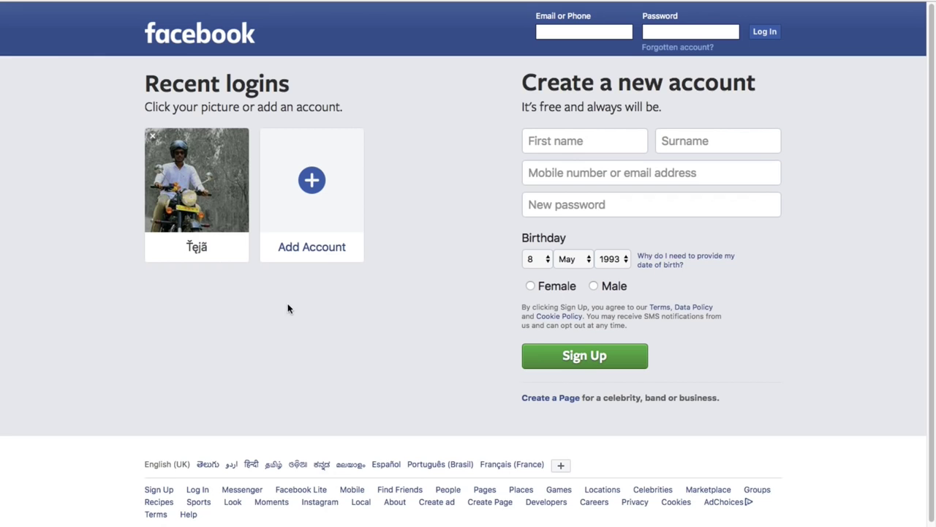
left_click(591, 139)
key("Tab")
key("Tab")
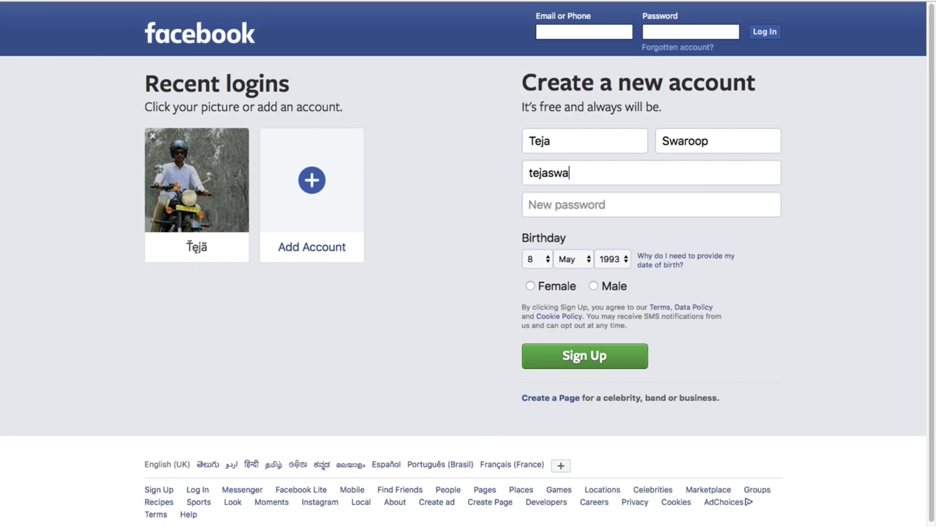
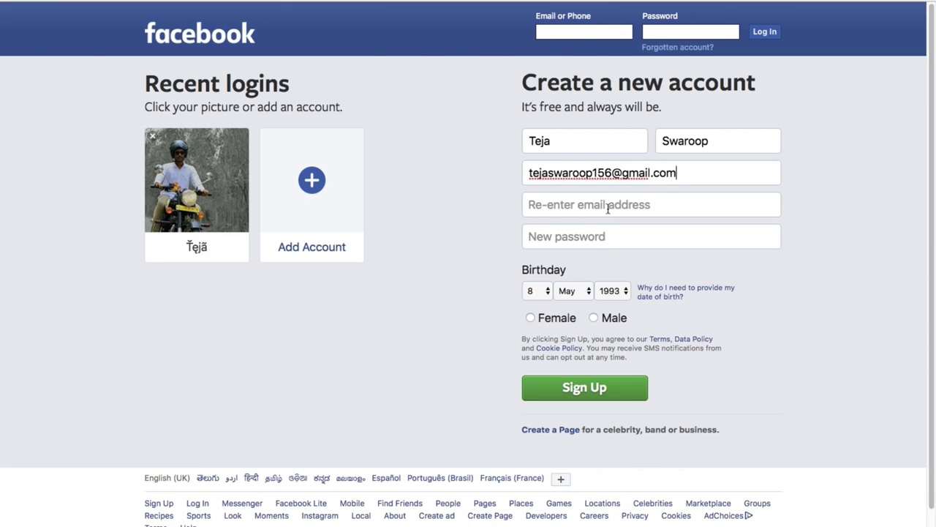
Step: Re-enter the e-mail address, correcting a typo, and fill in a new account password
left_click(596, 206)
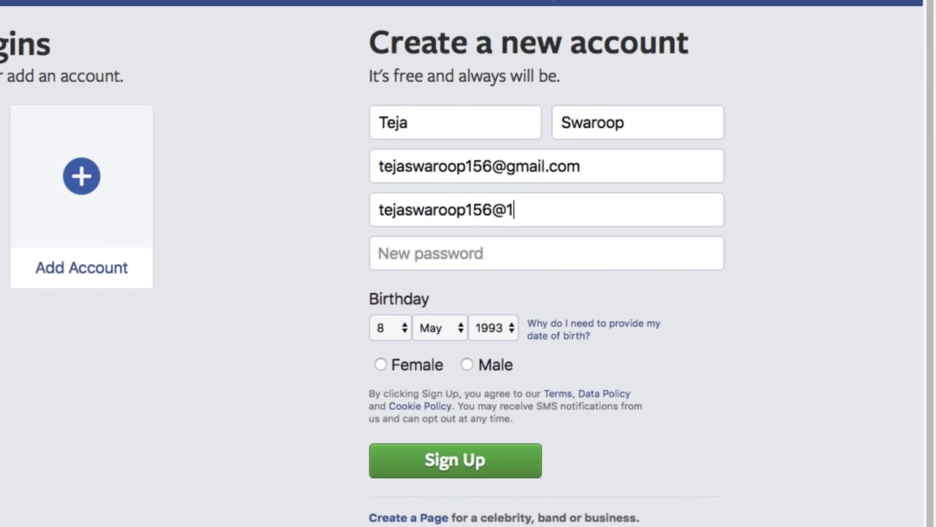
left_click(480, 261)
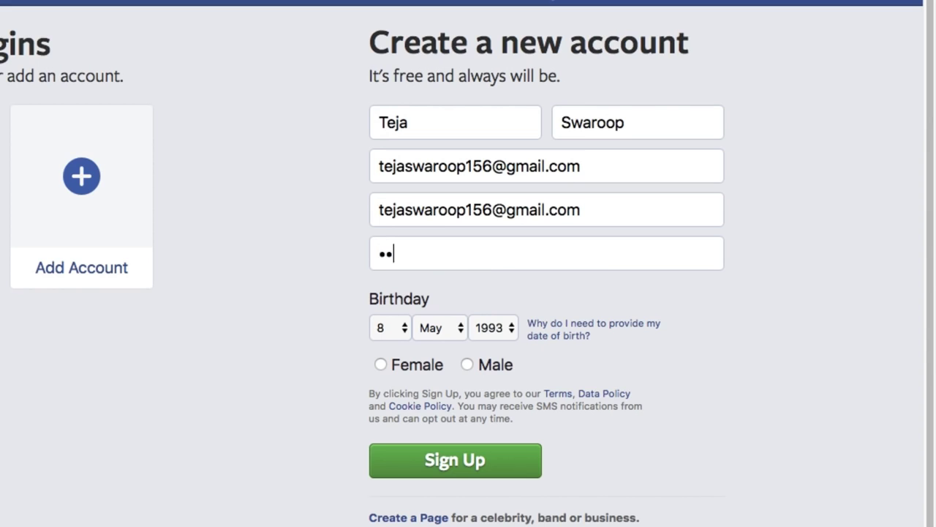
left_click(388, 328)
left_click(387, 516)
left_click(439, 328)
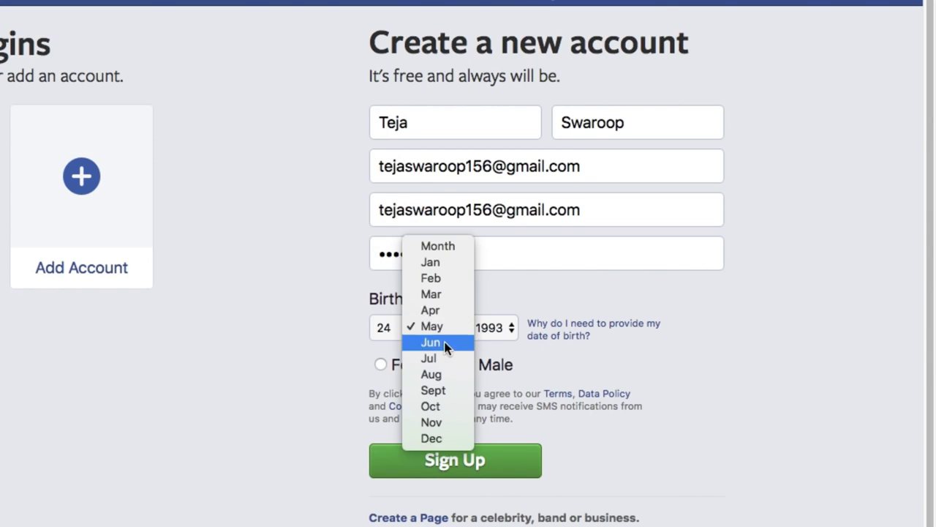
left_click(435, 293)
left_click(491, 328)
left_click(492, 213)
left_click(468, 364)
left_click(580, 394)
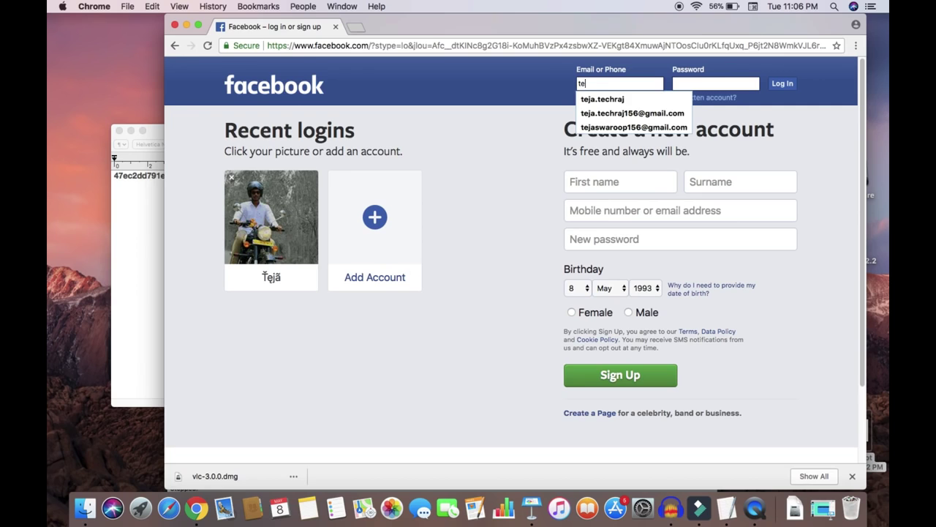
Step: Accept the saved e-mail suggestion and copy the hash line from the TextEdit notes
key("Down")
key("Down")
key("Down")
key("Return")
left_click(147, 227)
left_click_drag(276, 176, 114, 175)
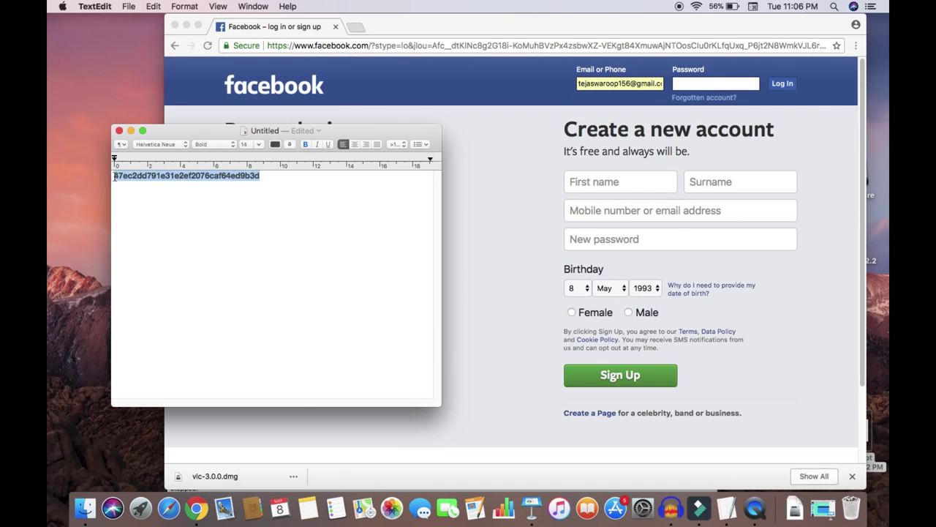
right_click(115, 175)
left_click(139, 268)
Step: Paste the hash as the Facebook password, log in, and dismiss the save-password offer
left_click(713, 83)
right_click(713, 84)
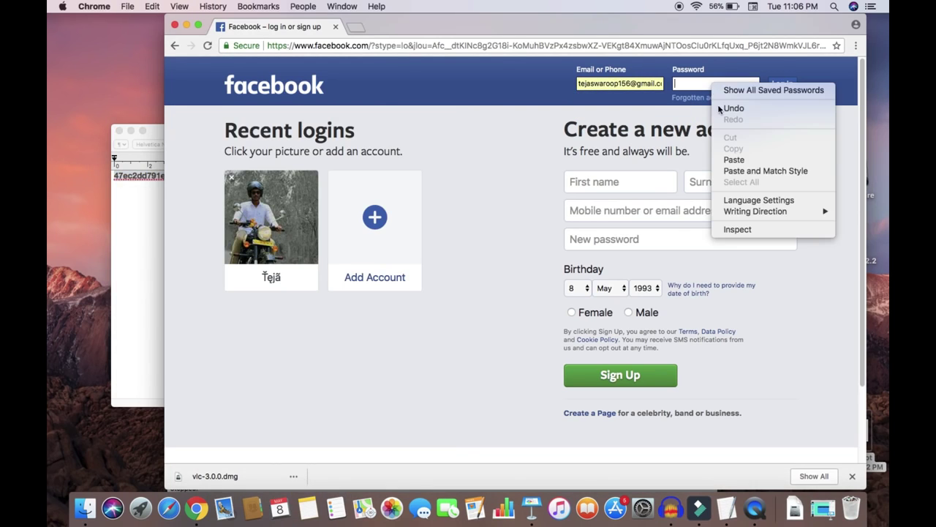
left_click(734, 160)
left_click(776, 83)
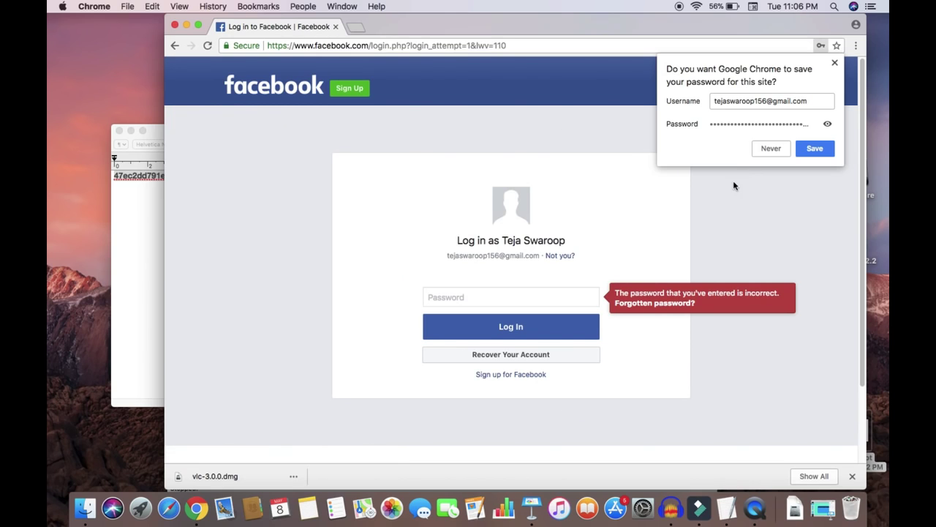
left_click(831, 64)
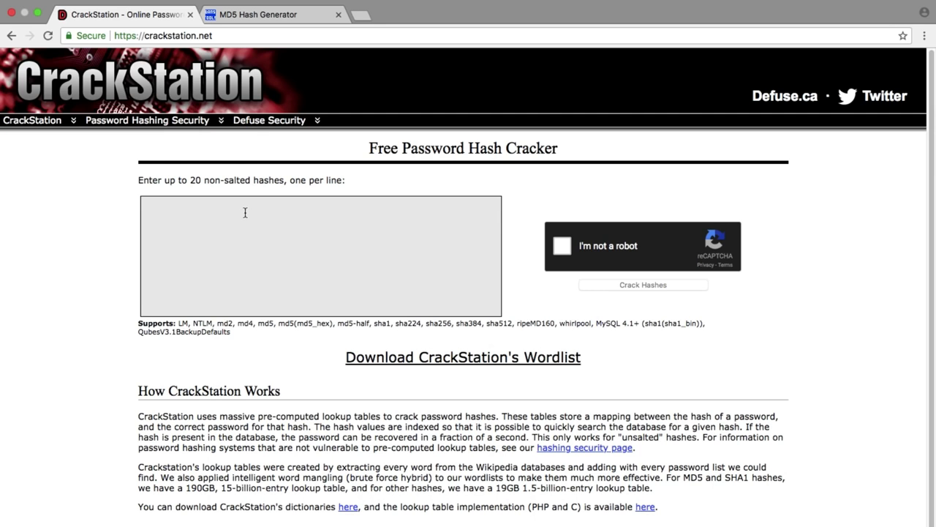
Step: Paste the hash into CrackStation, pass the robot check, crack it, and highlight the recovered md5 plaintext
right_click(203, 217)
left_click(228, 278)
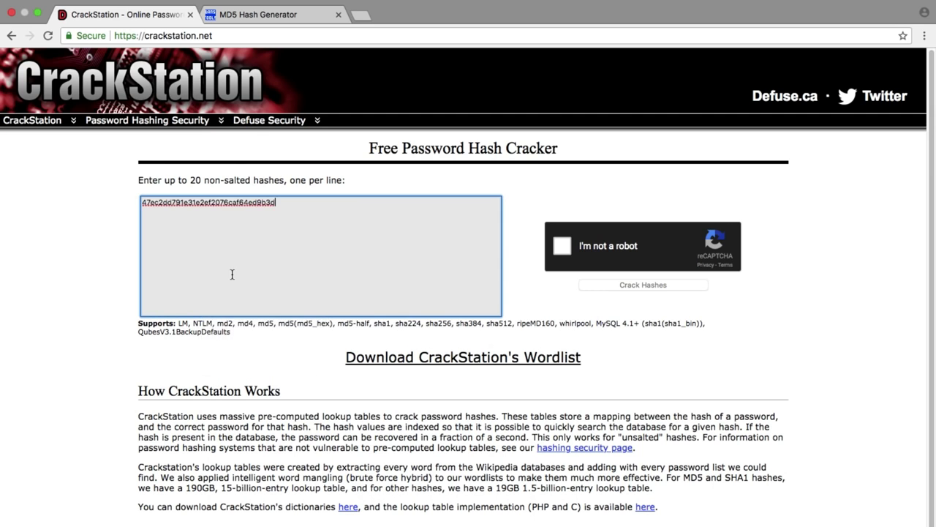
left_click(563, 247)
left_click(604, 285)
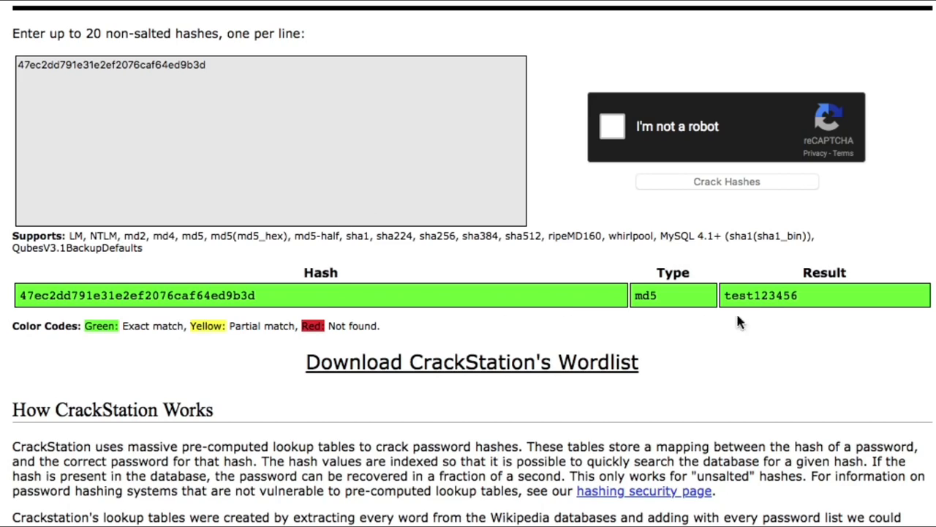
left_click_drag(801, 296, 729, 299)
left_click(666, 296)
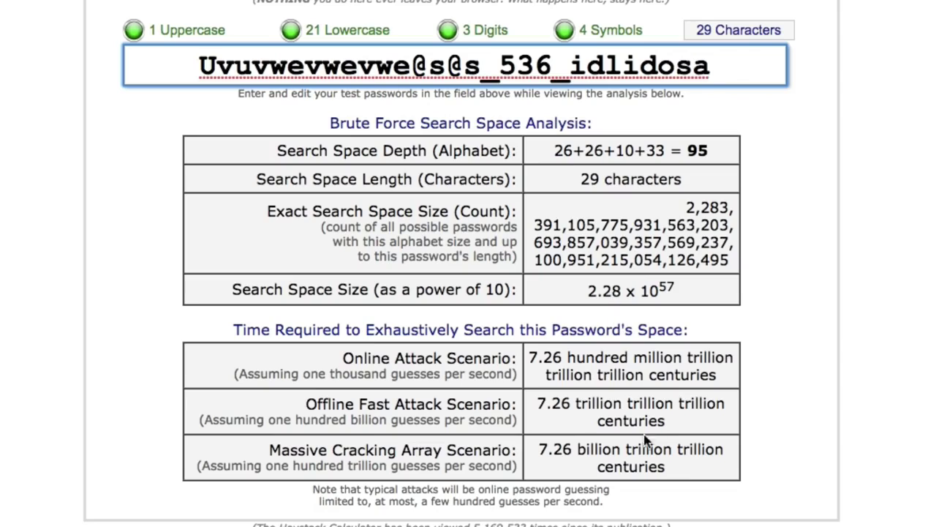
Step: Replace the Haystack test password with the cracked 10-character one and highlight its 37.61-second massive-array time
mouse_move(670, 467)
left_mouse_down()
mouse_move(639, 444)
mouse_move(534, 453)
left_mouse_up()
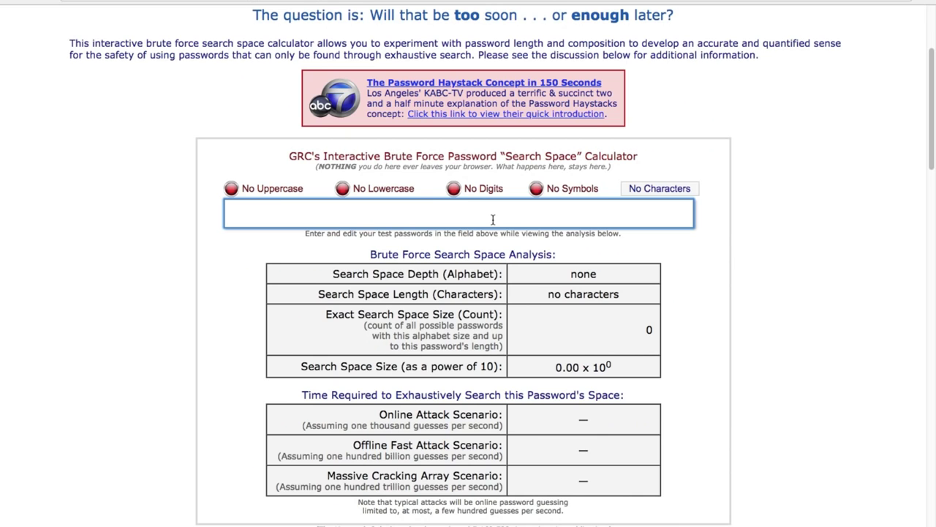
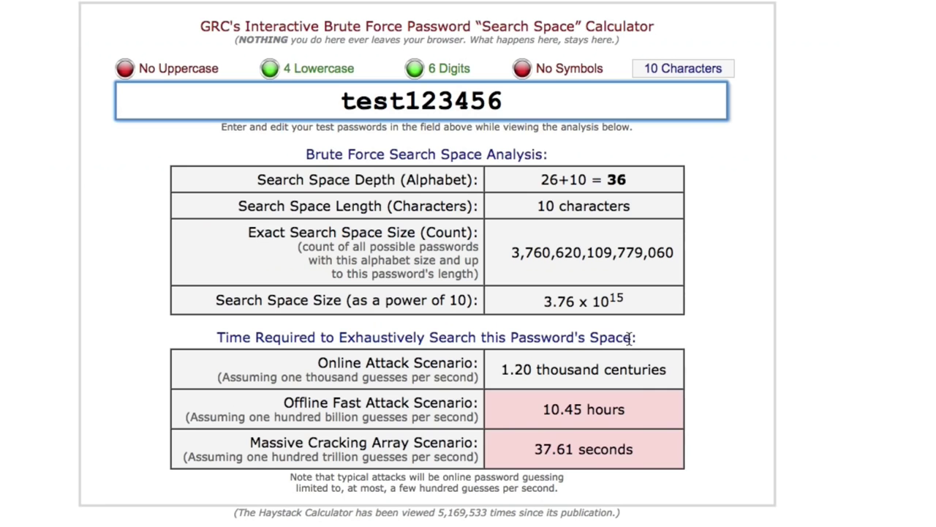
left_click_drag(640, 448, 535, 447)
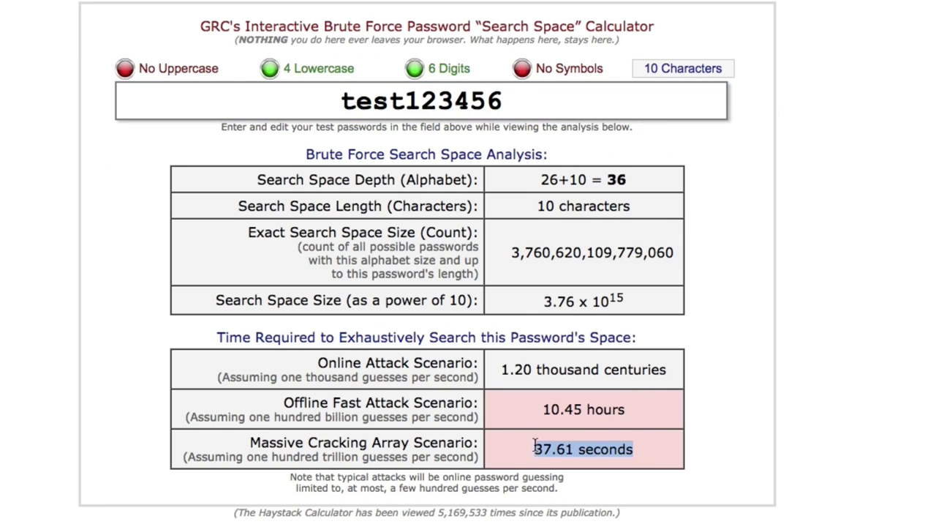